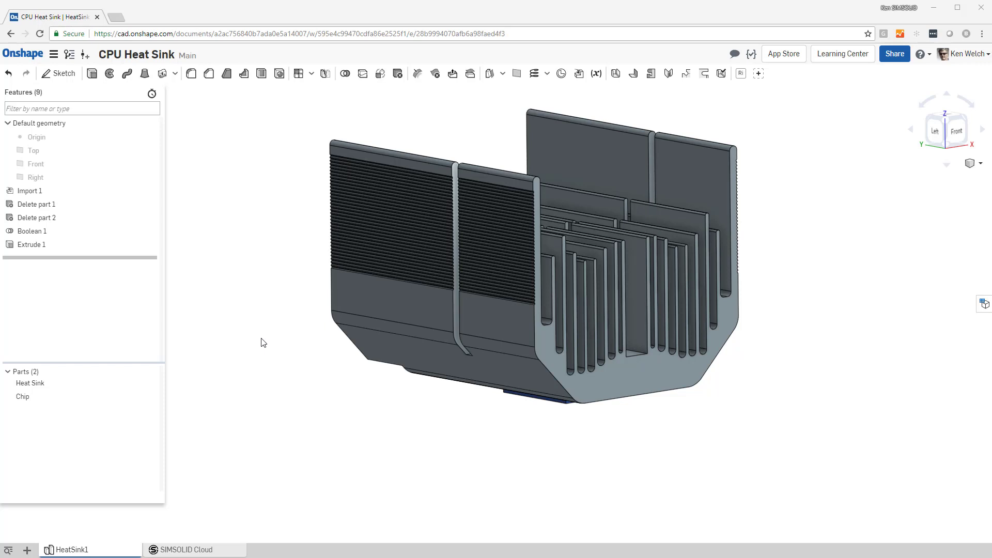
- Orbit the CPU heat sink model in Onshape to inspect it from several angles
{"action": "mouse_move", "coordinate": [283, 361]}
{"action": "right_mouse_down"}
{"action": "mouse_move", "coordinate": [272, 346]}
{"action": "mouse_move", "coordinate": [255, 357]}
{"action": "mouse_move", "coordinate": [274, 357]}
{"action": "mouse_move", "coordinate": [274, 347]}
{"action": "right_mouse_up"}
{"action": "mouse_move", "coordinate": [561, 488]}
{"action": "right_mouse_down"}
{"action": "mouse_move", "coordinate": [525, 499]}
{"action": "mouse_move", "coordinate": [481, 494]}
{"action": "mouse_move", "coordinate": [525, 503]}
{"action": "mouse_move", "coordinate": [513, 502]}
{"action": "right_mouse_up"}
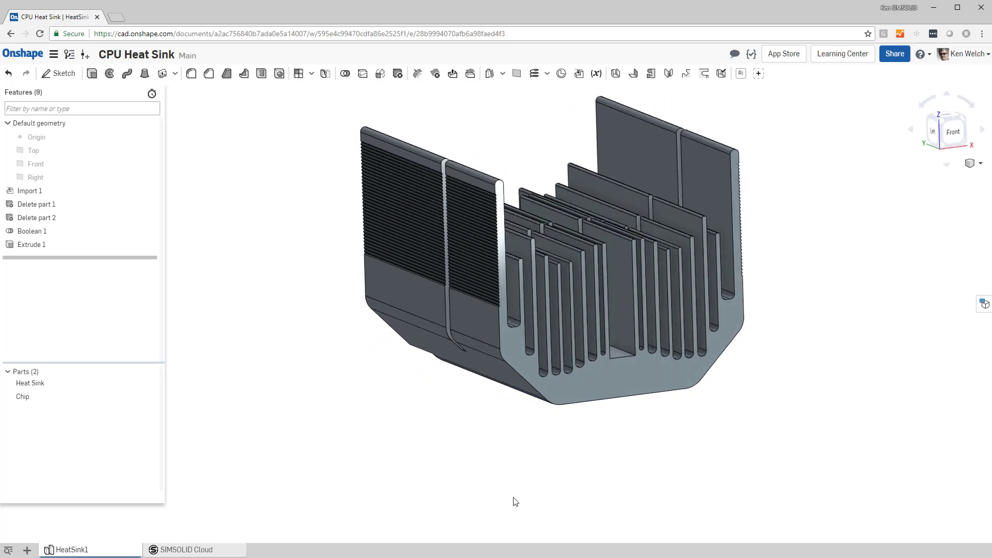
- Open the heat sink in SimSolid Cloud and add a Thermal analysis to Study 1
{"action": "left_click", "coordinate": [195, 549]}
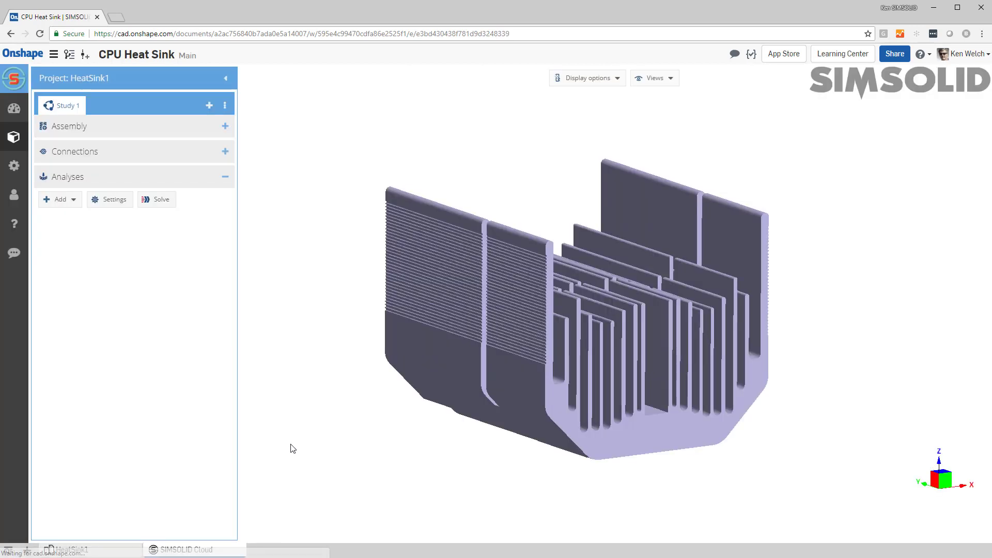
{"action": "mouse_move", "coordinate": [426, 472]}
{"action": "middle_mouse_down"}
{"action": "mouse_move", "coordinate": [405, 443]}
{"action": "mouse_move", "coordinate": [477, 460]}
{"action": "middle_mouse_up"}
{"action": "mouse_move", "coordinate": [477, 460]}
{"action": "right_mouse_down"}
{"action": "mouse_move", "coordinate": [509, 427]}
{"action": "mouse_move", "coordinate": [518, 454]}
{"action": "right_mouse_up"}
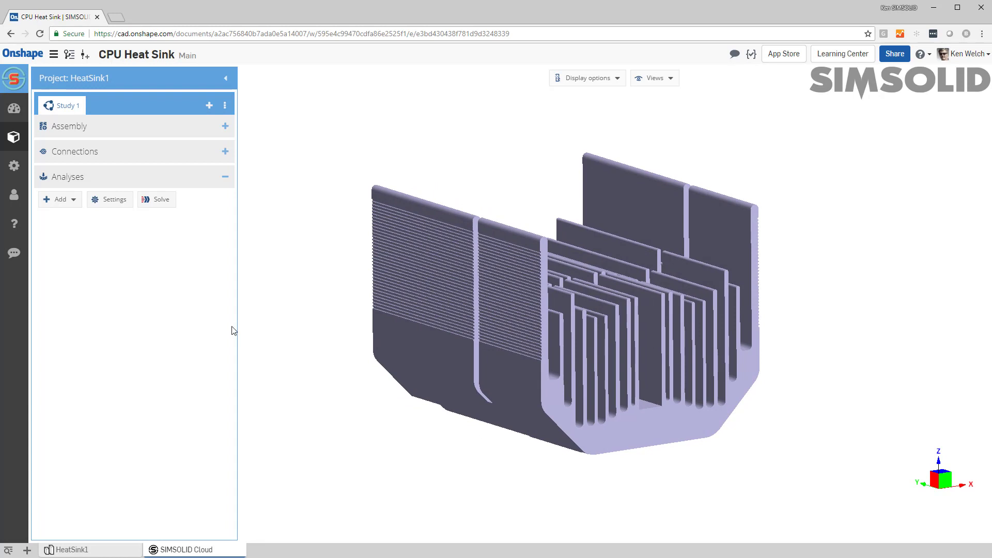
{"action": "left_click", "coordinate": [74, 200]}
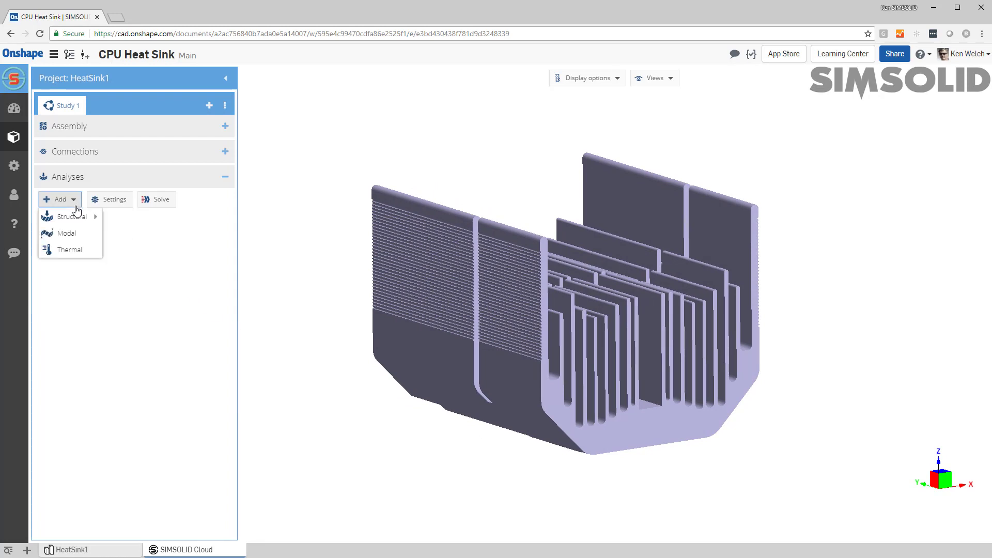
{"action": "left_click", "coordinate": [71, 249]}
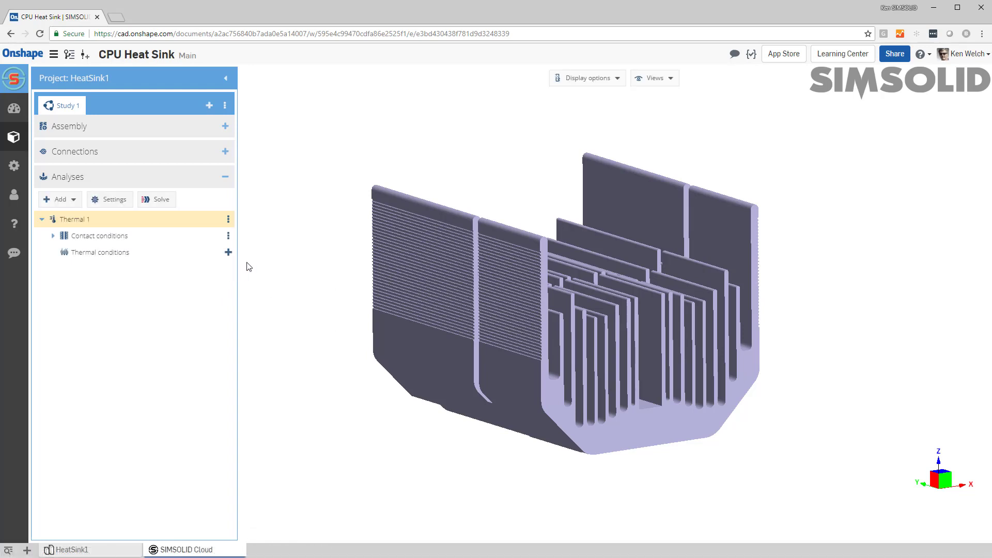
- Add a Temperature condition holding the chip face under the heat sink at 8 °C
{"action": "left_click", "coordinate": [228, 254]}
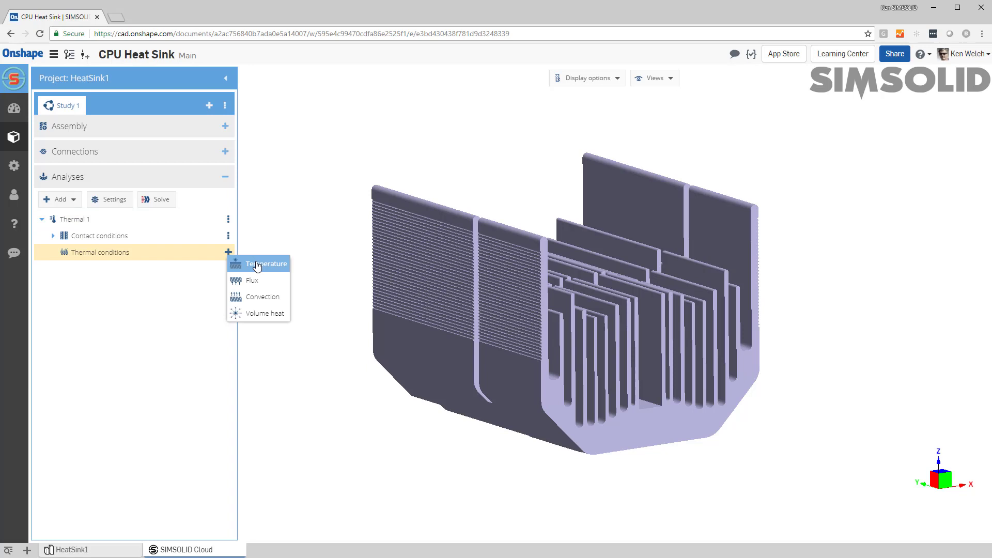
{"action": "left_click", "coordinate": [260, 265]}
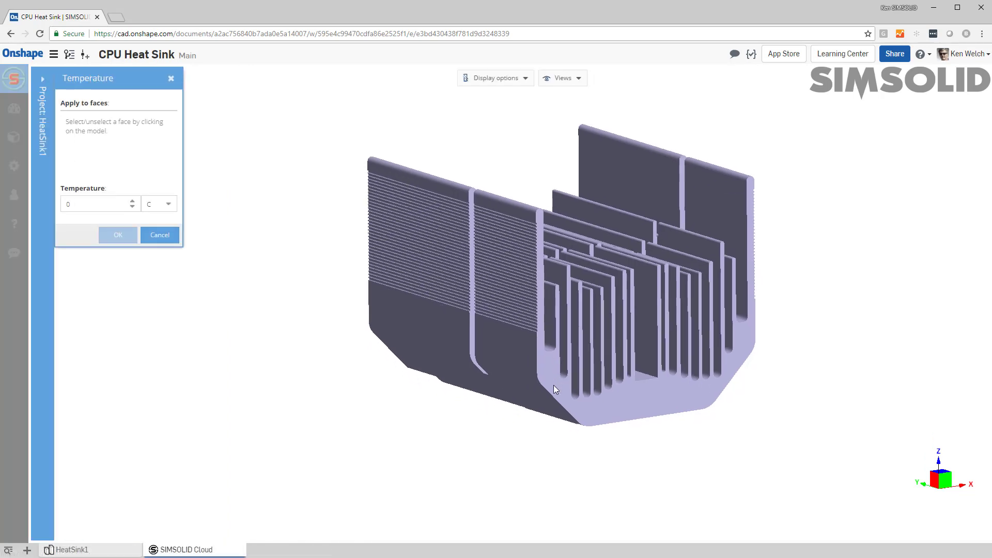
{"action": "middle_click_drag", "start_coordinate": [554, 386], "coordinate": [554, 300]}
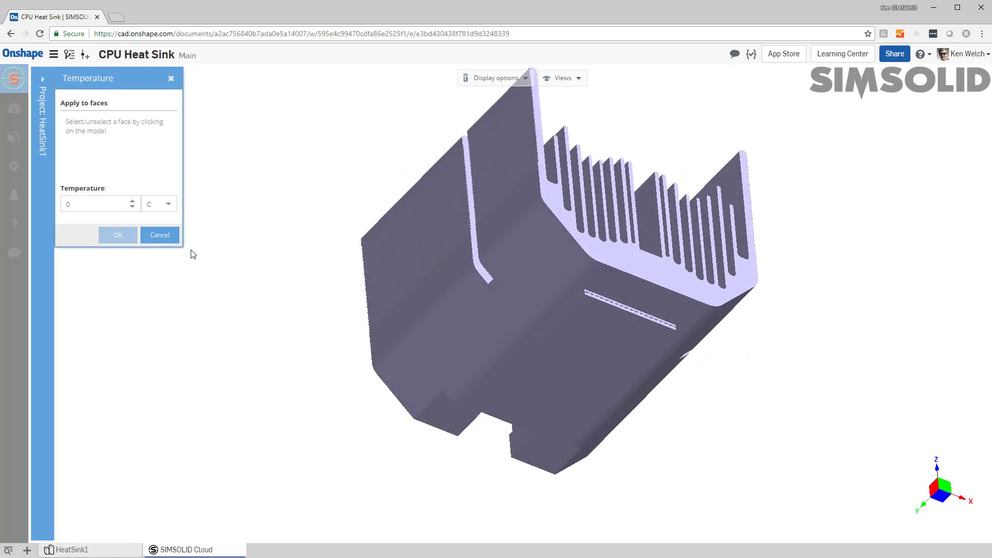
{"action": "left_click", "coordinate": [583, 340]}
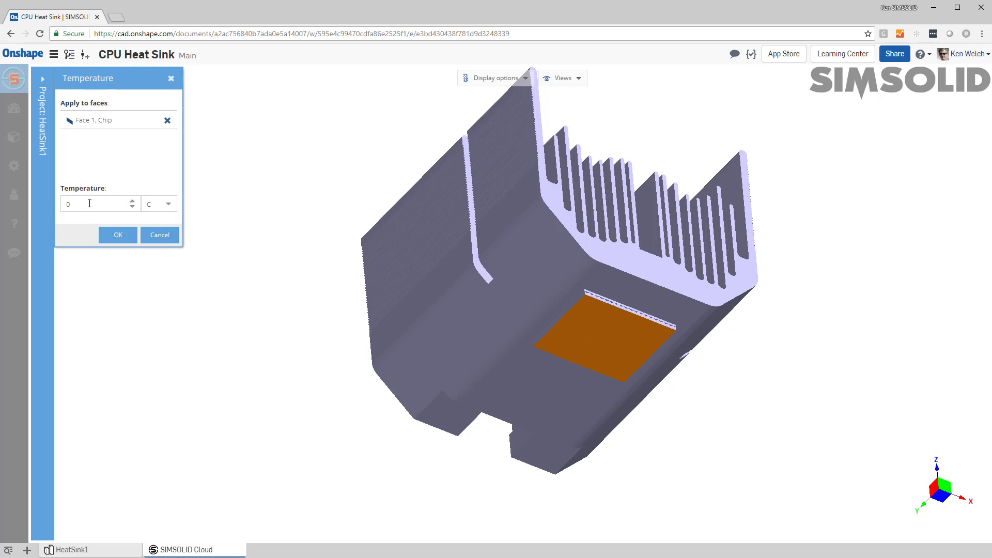
{"action": "left_click_drag", "start_coordinate": [91, 208], "coordinate": [61, 207]}
{"action": "type", "text": "85"}
{"action": "left_click", "coordinate": [111, 234]}
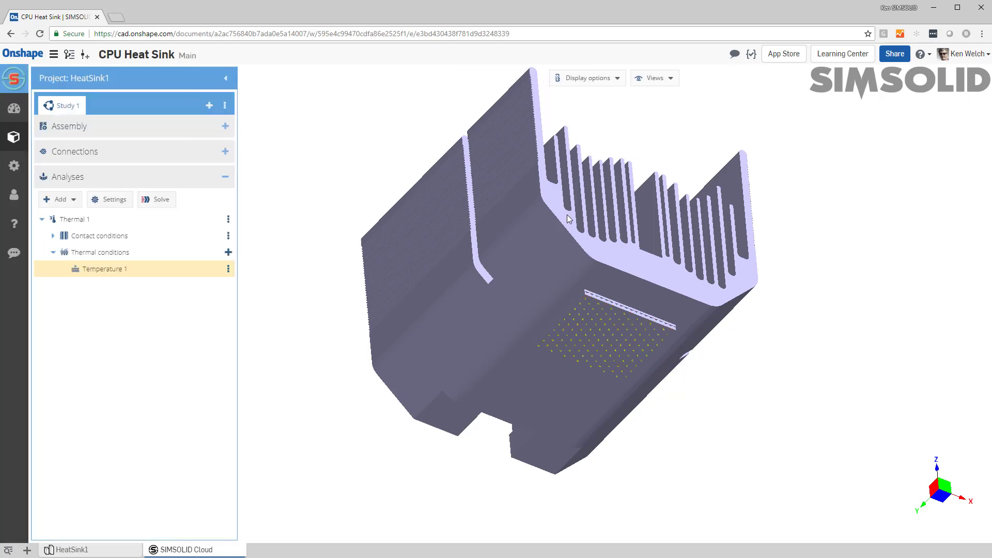
- Orbit the heat sink through elevated isometric and near-frontal views to check it
{"action": "middle_click_drag", "start_coordinate": [556, 267], "coordinate": [566, 265]}
{"action": "left_click", "coordinate": [582, 249]}
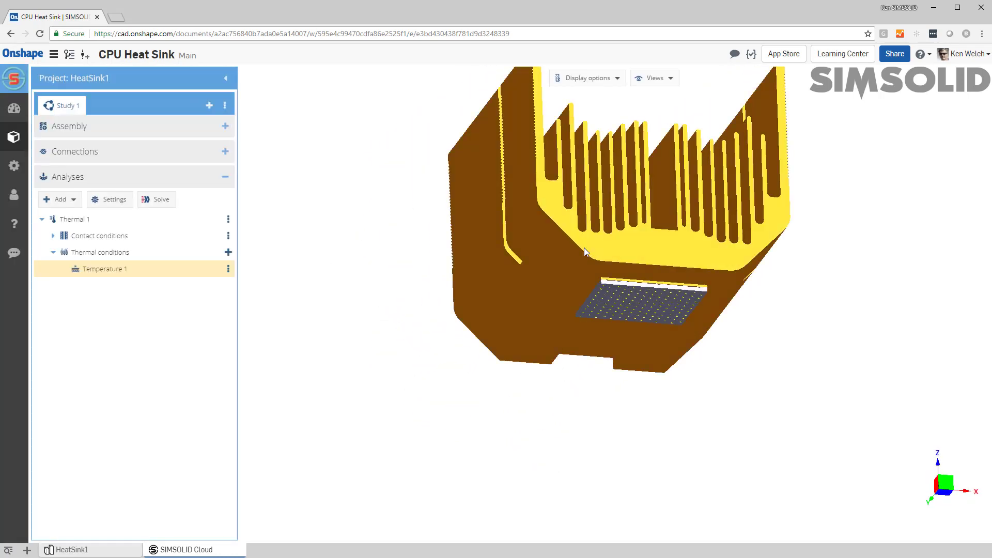
{"action": "middle_click_drag", "start_coordinate": [610, 300], "coordinate": [585, 363]}
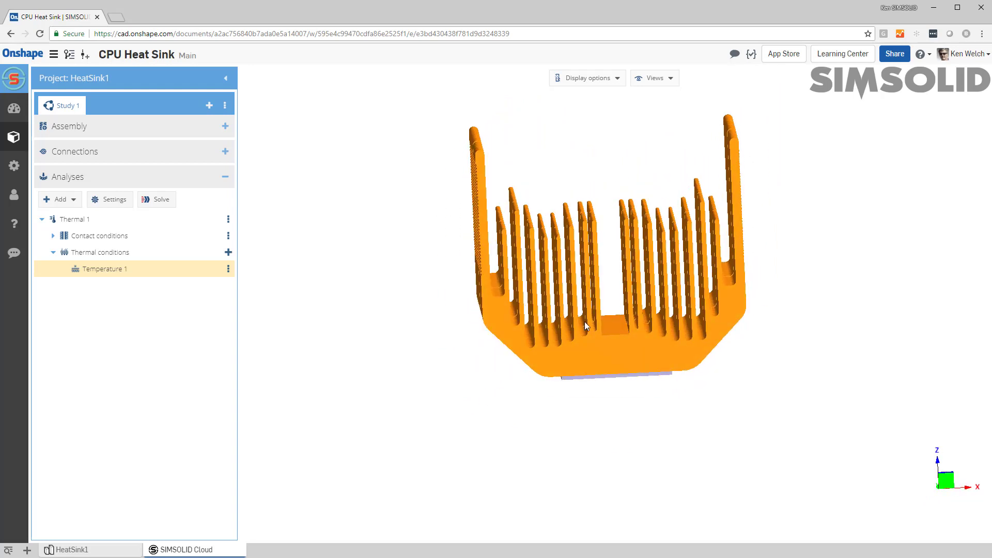
{"action": "middle_click_drag", "start_coordinate": [323, 182], "coordinate": [267, 151]}
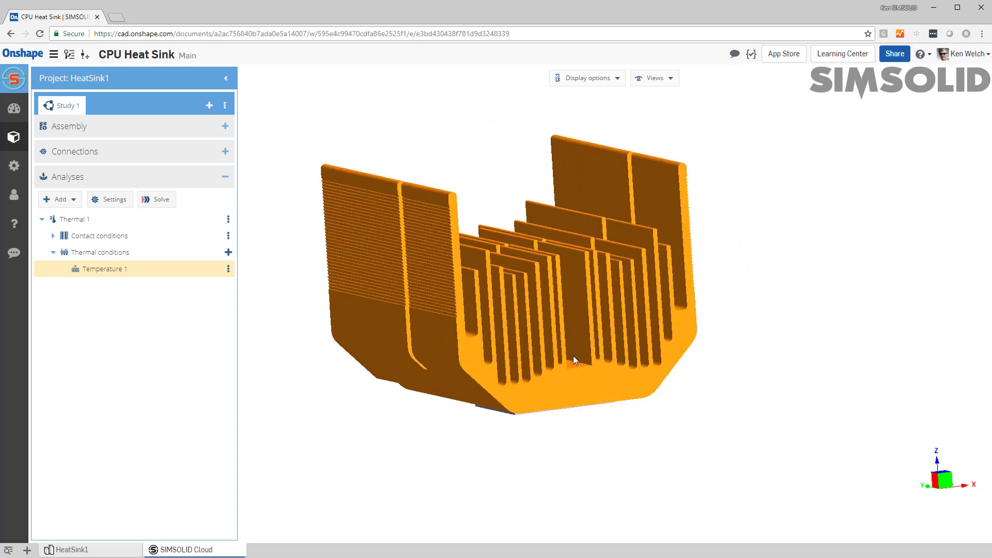
{"action": "mouse_move", "coordinate": [543, 268]}
{"action": "middle_mouse_down"}
{"action": "mouse_move", "coordinate": [574, 337]}
{"action": "mouse_move", "coordinate": [548, 327]}
{"action": "mouse_move", "coordinate": [629, 330]}
{"action": "mouse_move", "coordinate": [641, 350]}
{"action": "middle_mouse_up"}
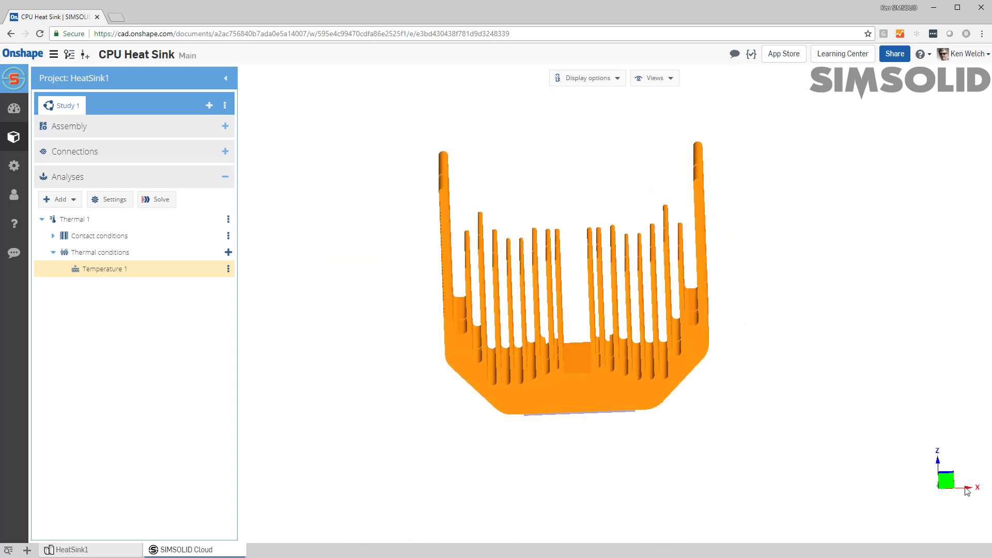
- Add convection of 22 °C ambient air at 300 W/(m²·K) on box-selected heat sink faces
{"action": "left_click", "coordinate": [948, 481]}
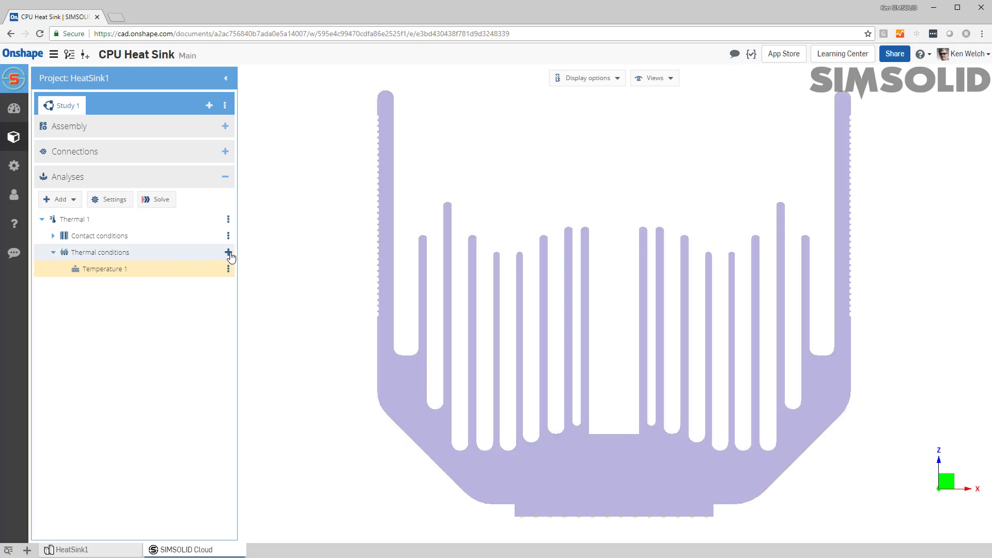
{"action": "left_click", "coordinate": [229, 252]}
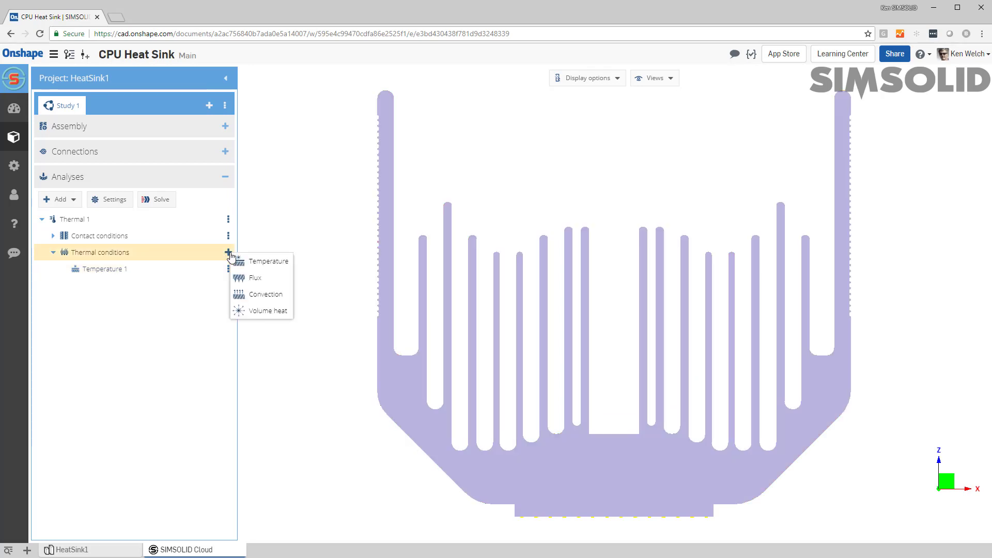
{"action": "left_click", "coordinate": [270, 294]}
{"action": "left_click", "coordinate": [78, 203]}
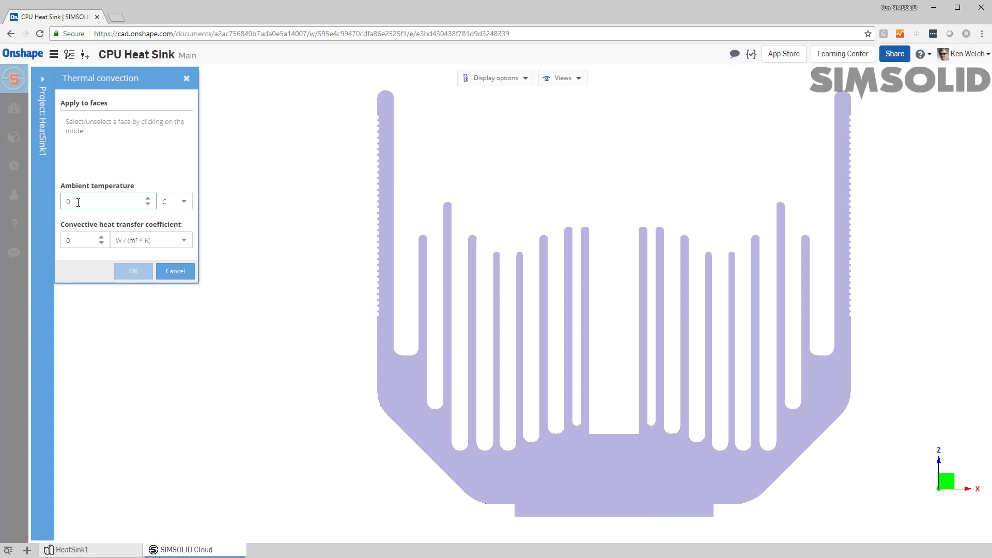
{"action": "type", "text": "22"}
{"action": "left_click", "coordinate": [76, 241]}
{"action": "type", "text": "3"}
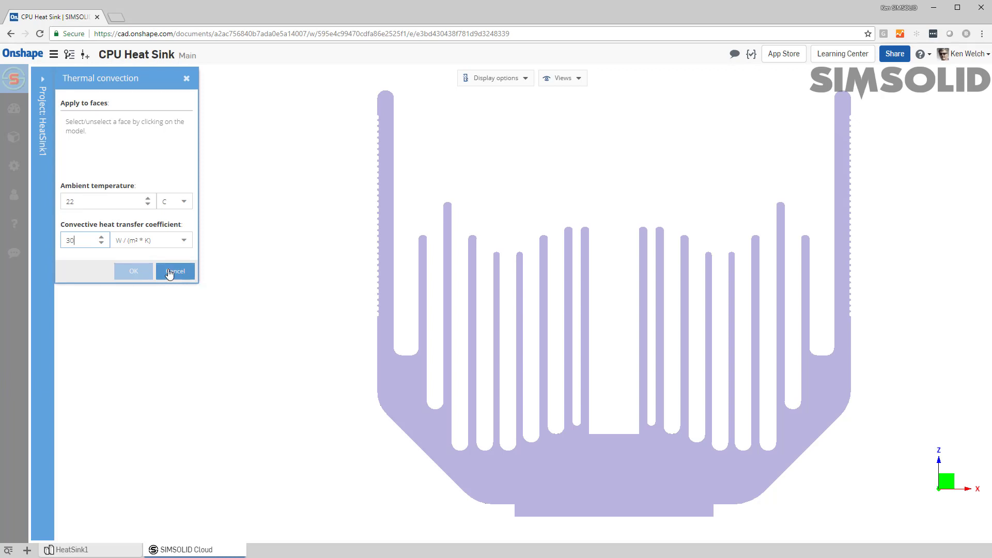
{"action": "type", "text": "0"}
{"action": "mouse_move", "coordinate": [883, 498]}
{"action": "left_mouse_down"}
{"action": "mouse_move", "coordinate": [514, 324]}
{"action": "mouse_move", "coordinate": [314, 75]}
{"action": "left_mouse_up"}
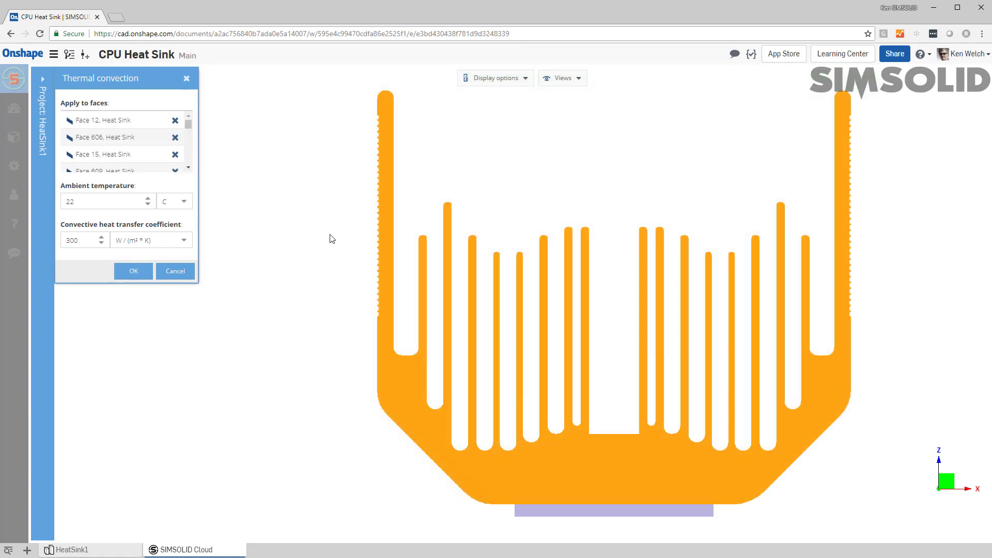
{"action": "mouse_move", "coordinate": [330, 239]}
{"action": "middle_mouse_down"}
{"action": "mouse_move", "coordinate": [315, 258]}
{"action": "mouse_move", "coordinate": [299, 230]}
{"action": "mouse_move", "coordinate": [246, 199]}
{"action": "middle_mouse_up"}
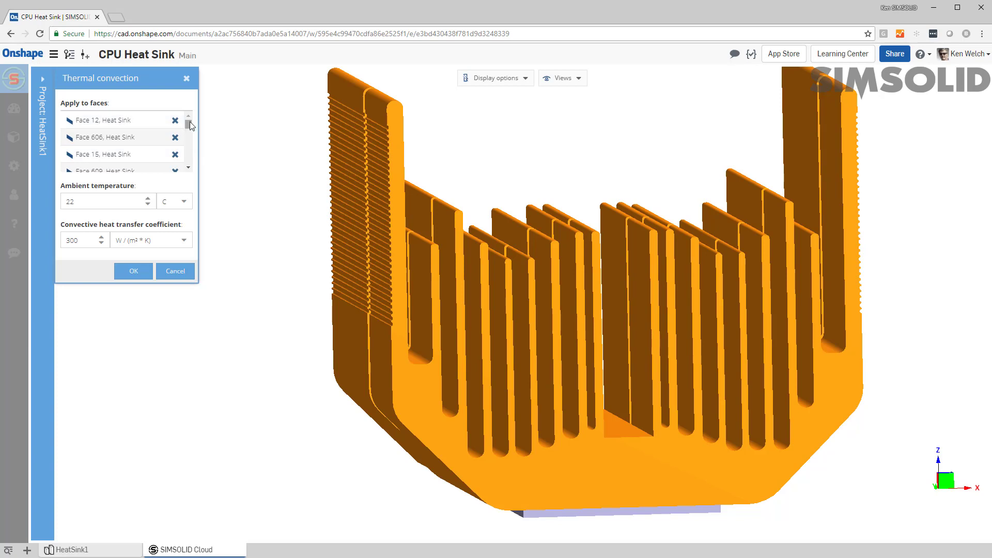
{"action": "mouse_move", "coordinate": [191, 122]}
{"action": "left_mouse_down"}
{"action": "mouse_move", "coordinate": [194, 171]}
{"action": "mouse_move", "coordinate": [193, 124]}
{"action": "left_mouse_up"}
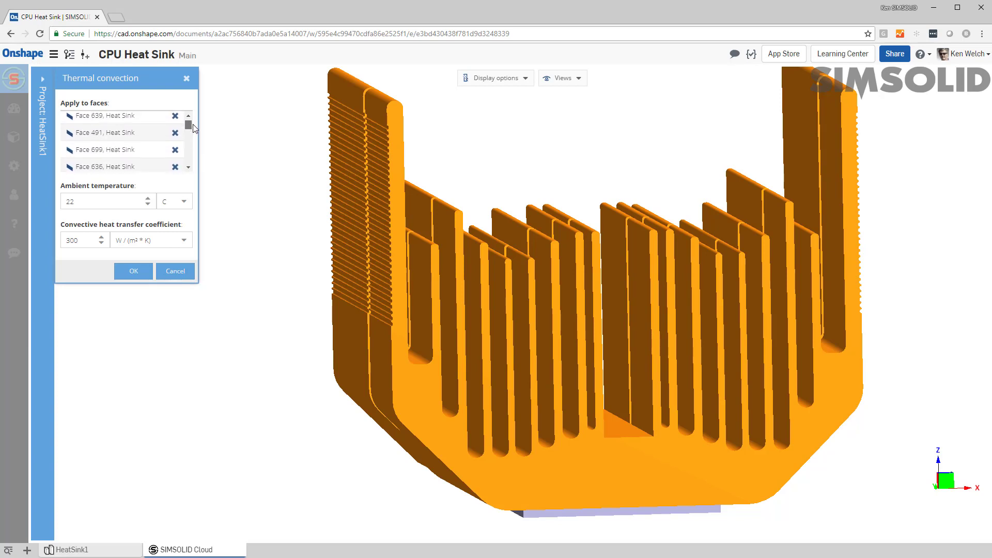
{"action": "left_click", "coordinate": [134, 272]}
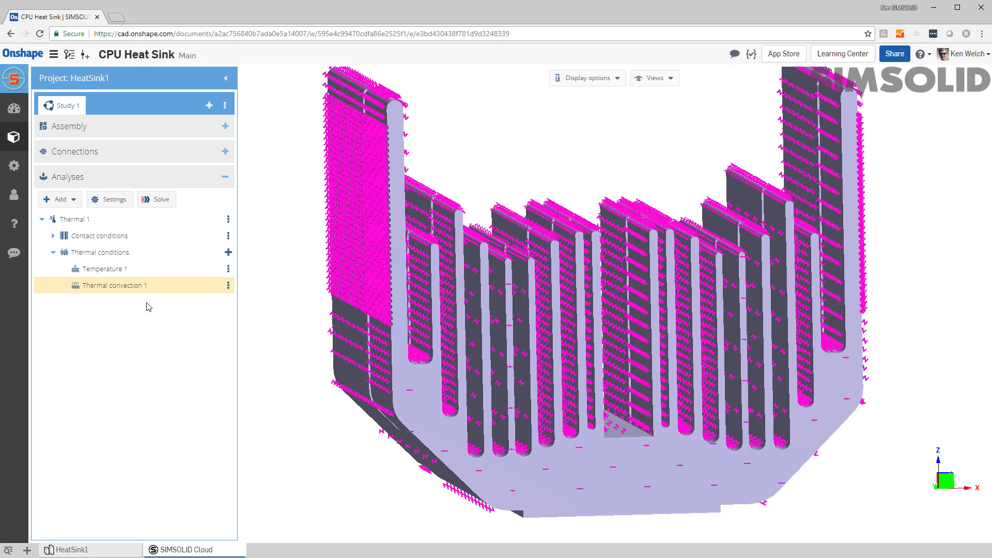
- Run the solver on Thermal 1 to get a 55.9–85.2 °C temperature contour
{"action": "left_click", "coordinate": [161, 200]}
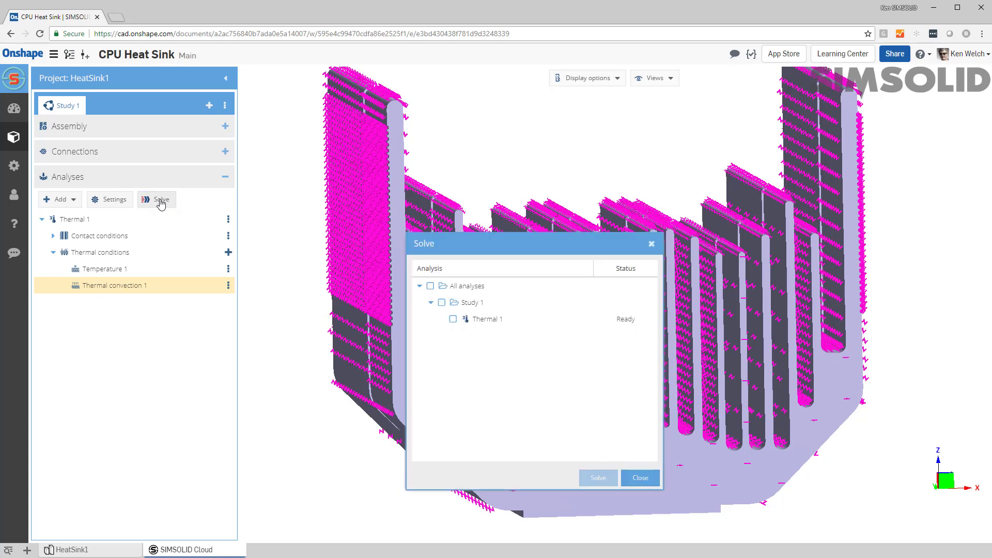
{"action": "left_click", "coordinate": [453, 320]}
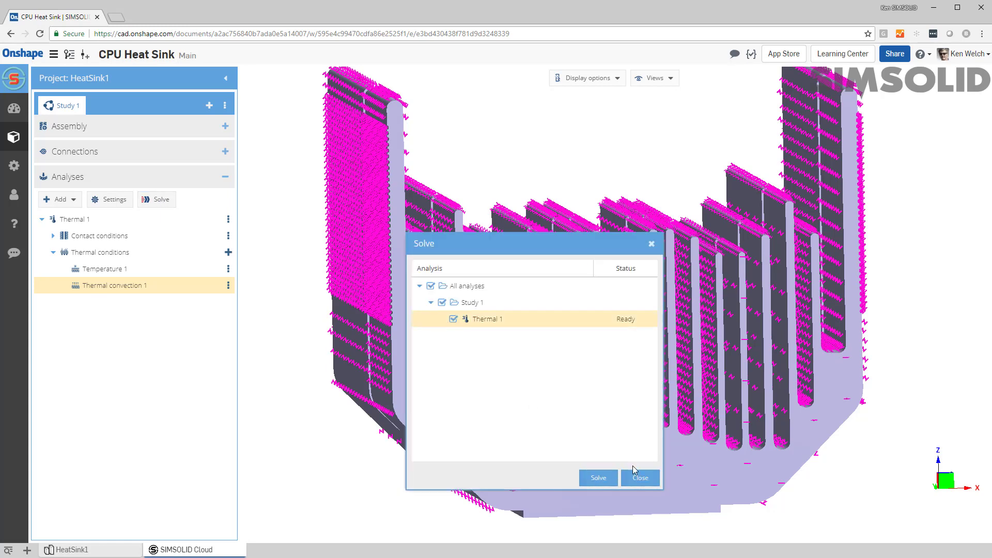
{"action": "left_click", "coordinate": [600, 479]}
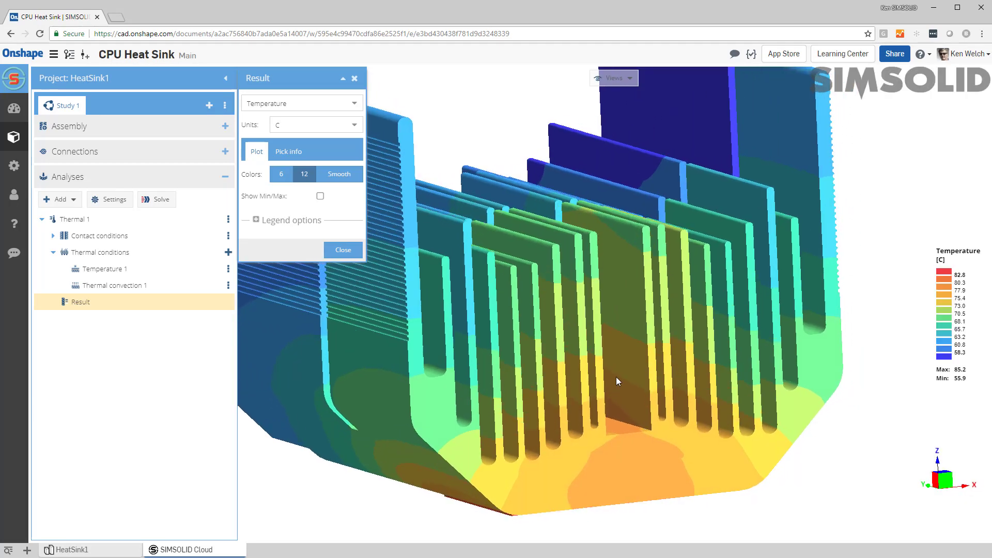
- Show the Min 55.9 and Max 85.2 labels and move the Max label below the model
{"action": "mouse_move", "coordinate": [520, 399]}
{"action": "middle_mouse_down"}
{"action": "mouse_move", "coordinate": [630, 374]}
{"action": "mouse_move", "coordinate": [651, 353]}
{"action": "mouse_move", "coordinate": [657, 387]}
{"action": "mouse_move", "coordinate": [597, 382]}
{"action": "mouse_move", "coordinate": [588, 319]}
{"action": "mouse_move", "coordinate": [624, 448]}
{"action": "mouse_move", "coordinate": [640, 358]}
{"action": "middle_mouse_up"}
{"action": "scroll", "coordinate": [590, 378], "scroll_direction": "down", "scroll_amount": 2}
{"action": "mouse_move", "coordinate": [665, 258]}
{"action": "middle_mouse_down"}
{"action": "mouse_move", "coordinate": [740, 347]}
{"action": "mouse_move", "coordinate": [723, 399]}
{"action": "mouse_move", "coordinate": [637, 311]}
{"action": "mouse_move", "coordinate": [634, 390]}
{"action": "middle_mouse_up"}
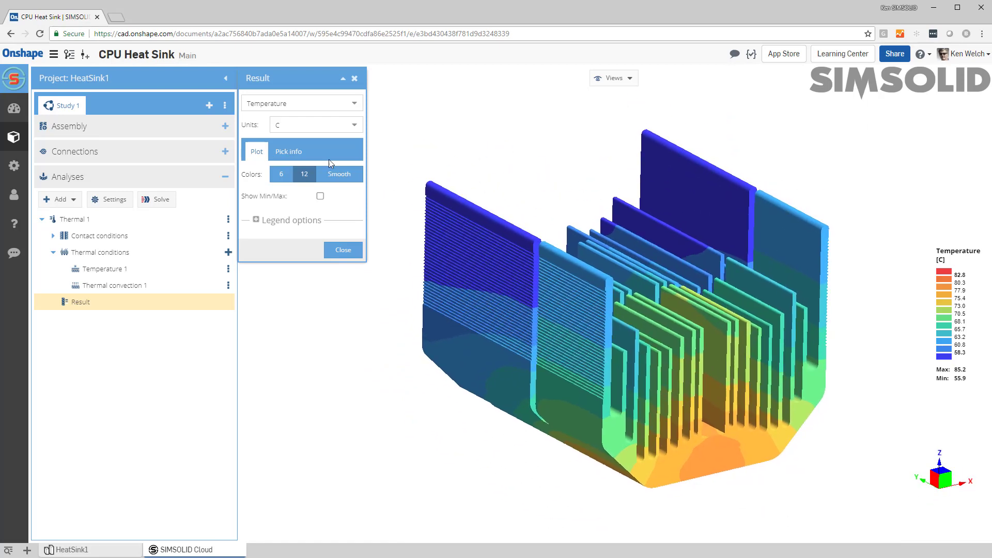
{"action": "left_click", "coordinate": [321, 196]}
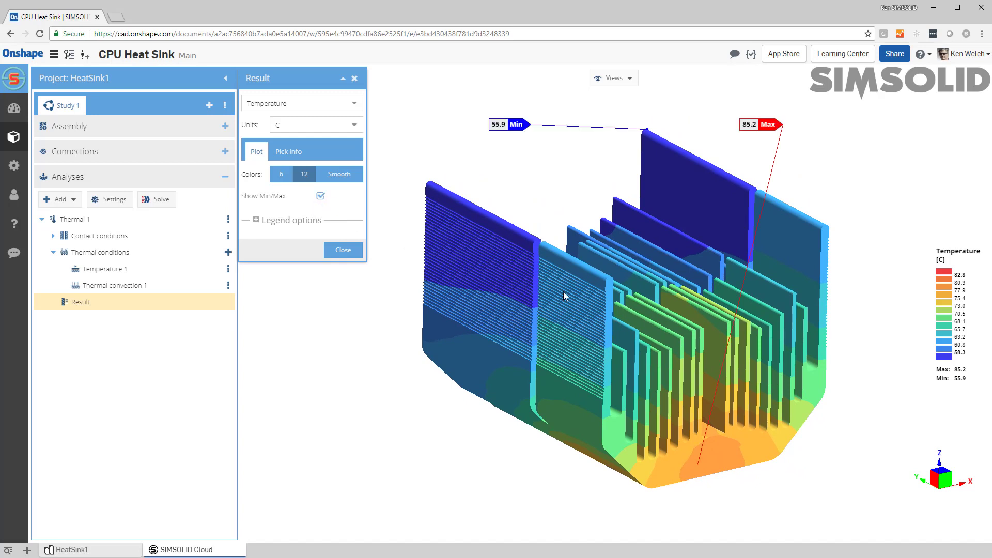
{"action": "left_click_drag", "start_coordinate": [779, 130], "coordinate": [502, 511]}
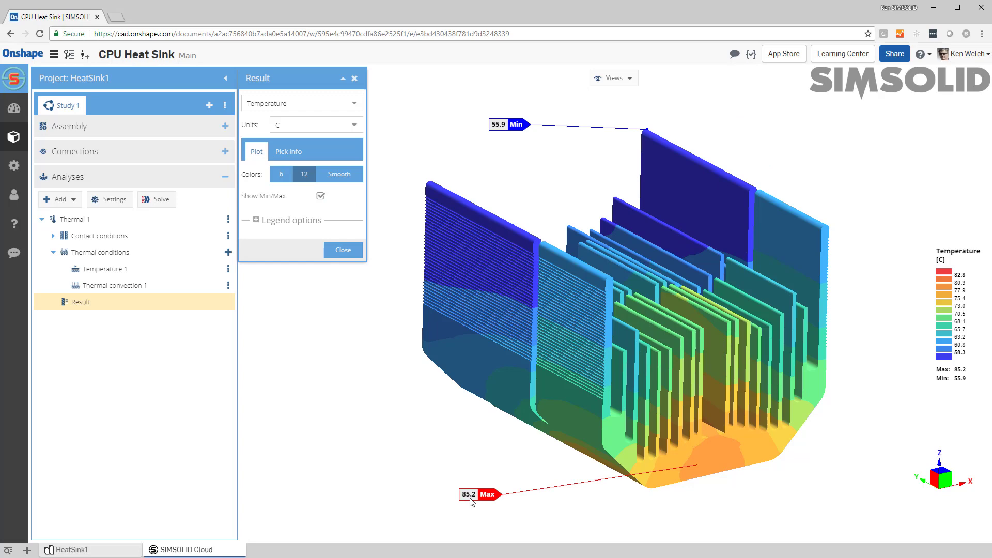
{"action": "left_click_drag", "start_coordinate": [514, 136], "coordinate": [523, 314]}
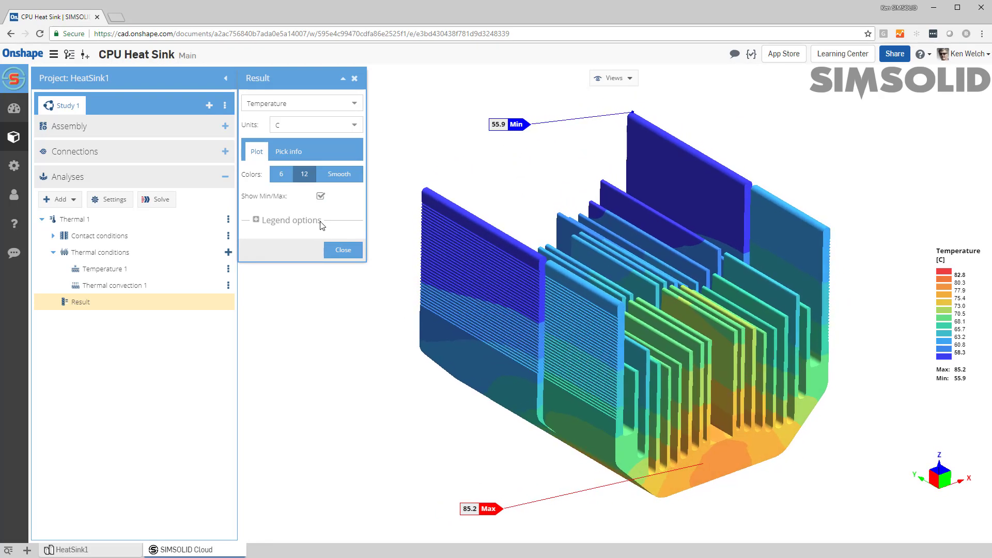
- Probe four outer-fin points (56.7, 56.9, 57.0, 57.6 °C) and move their 57.1 °C average label aside
{"action": "left_click", "coordinate": [295, 153]}
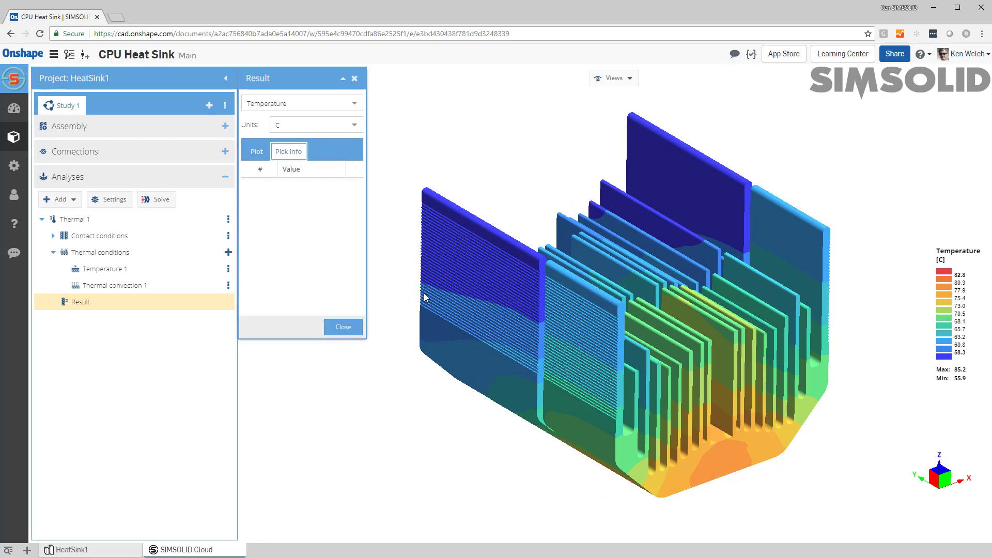
{"action": "left_click", "coordinate": [440, 242]}
{"action": "left_click", "coordinate": [472, 258]}
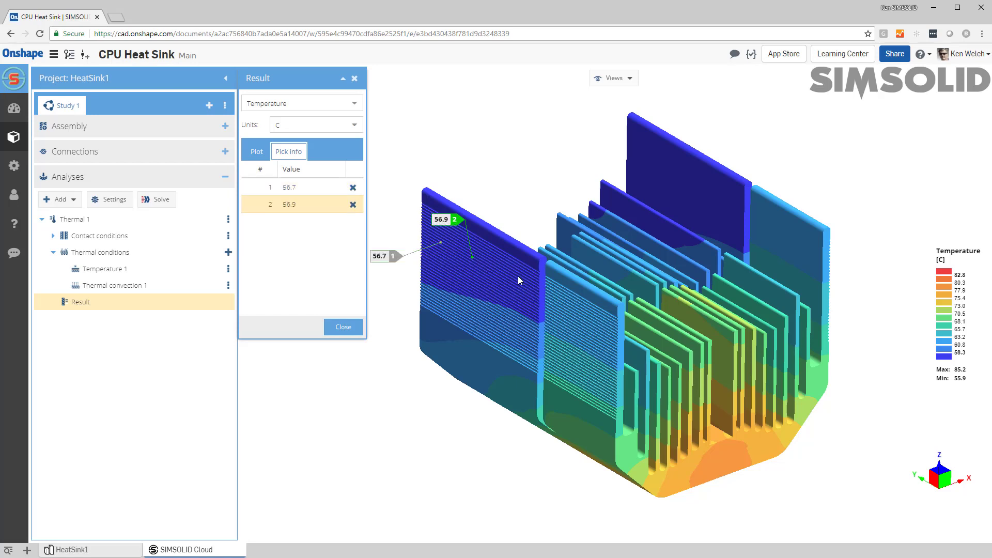
{"action": "left_click", "coordinate": [518, 277]}
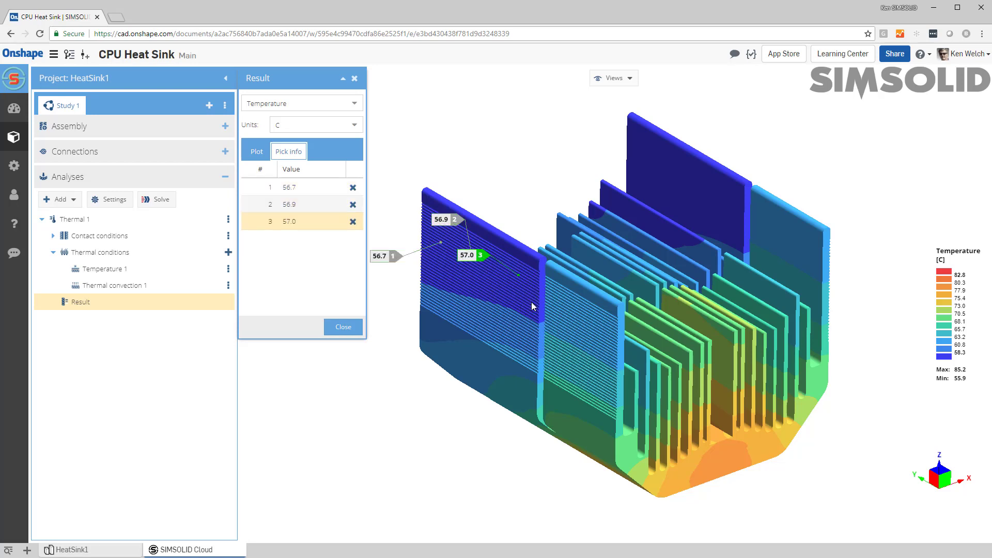
{"action": "left_click", "coordinate": [533, 301]}
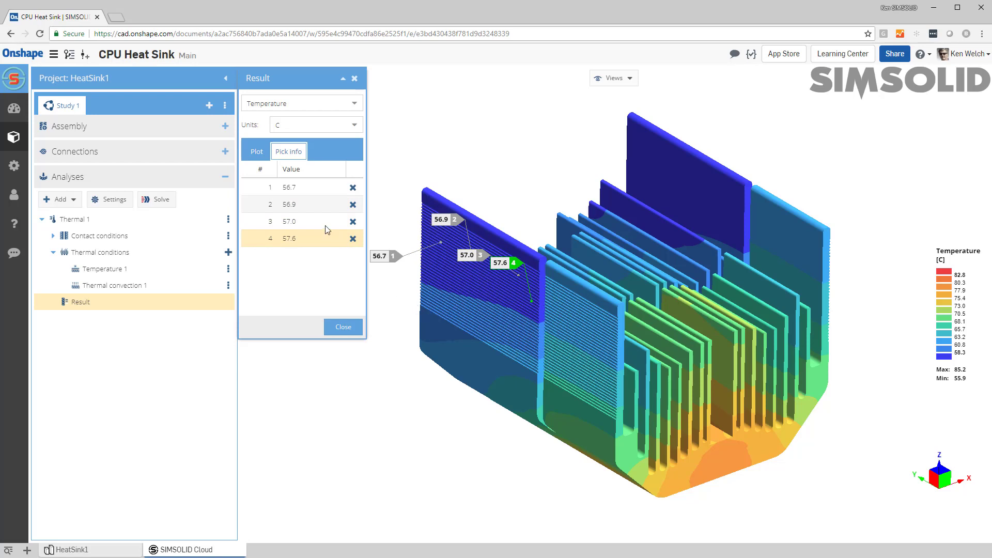
{"action": "left_click", "coordinate": [297, 193], "text": "shift"}
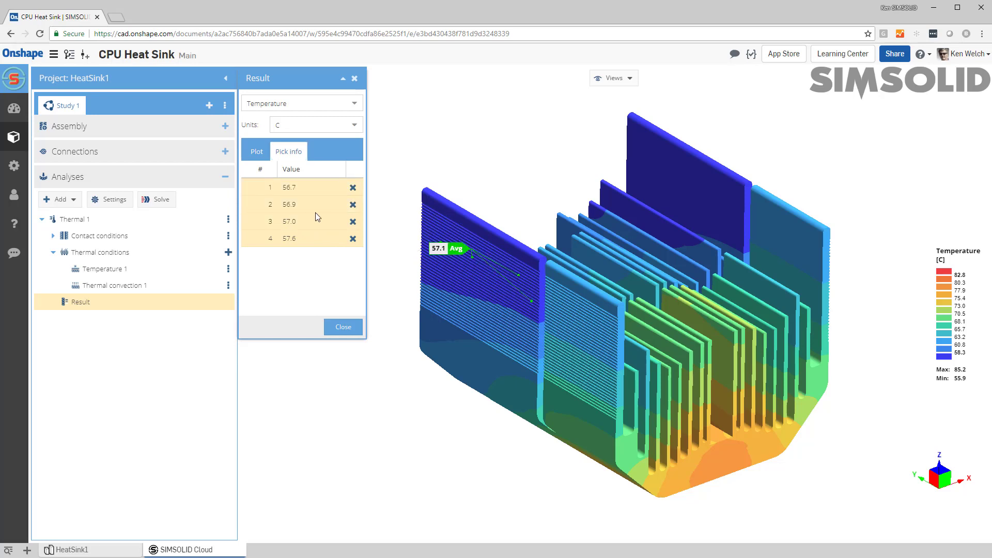
{"action": "left_click_drag", "start_coordinate": [449, 248], "coordinate": [353, 391]}
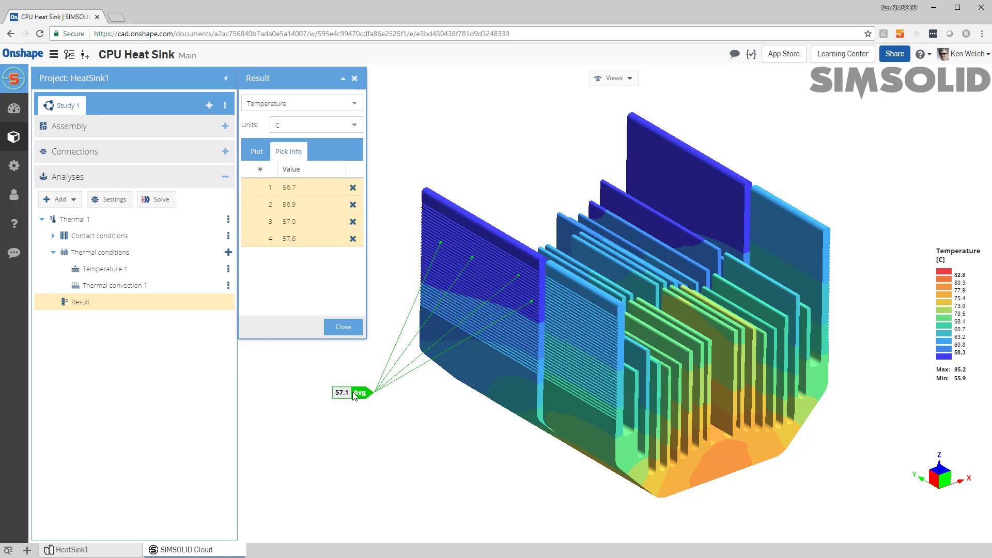